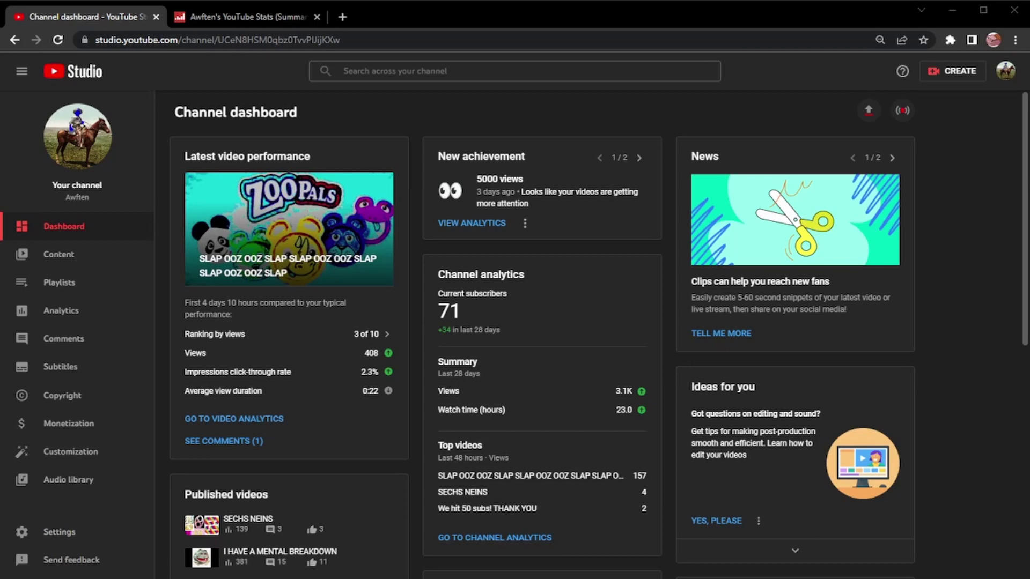
Open the channel's achievements page in the Social Blade tab
left_click(246, 19)
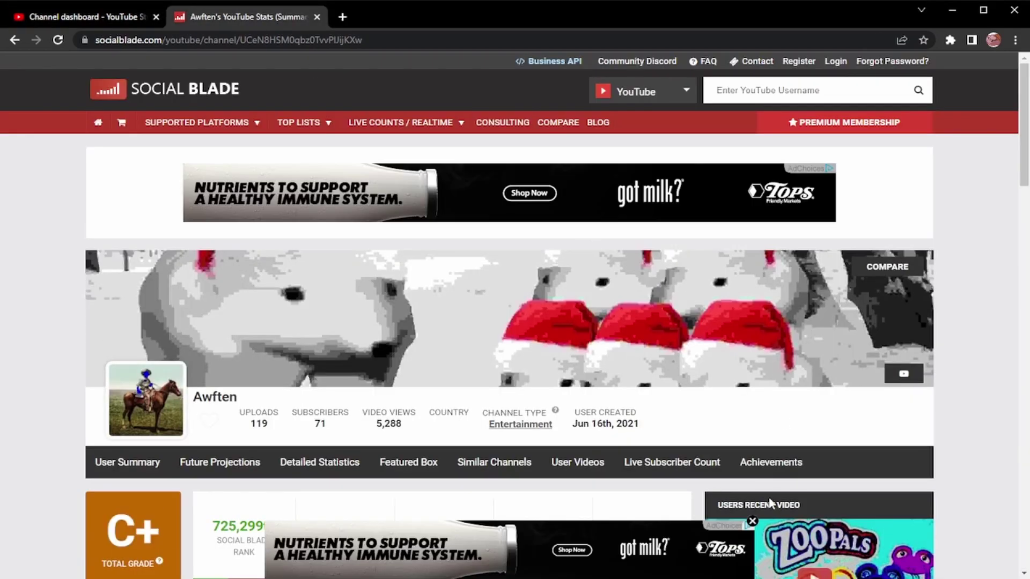
left_click(771, 463)
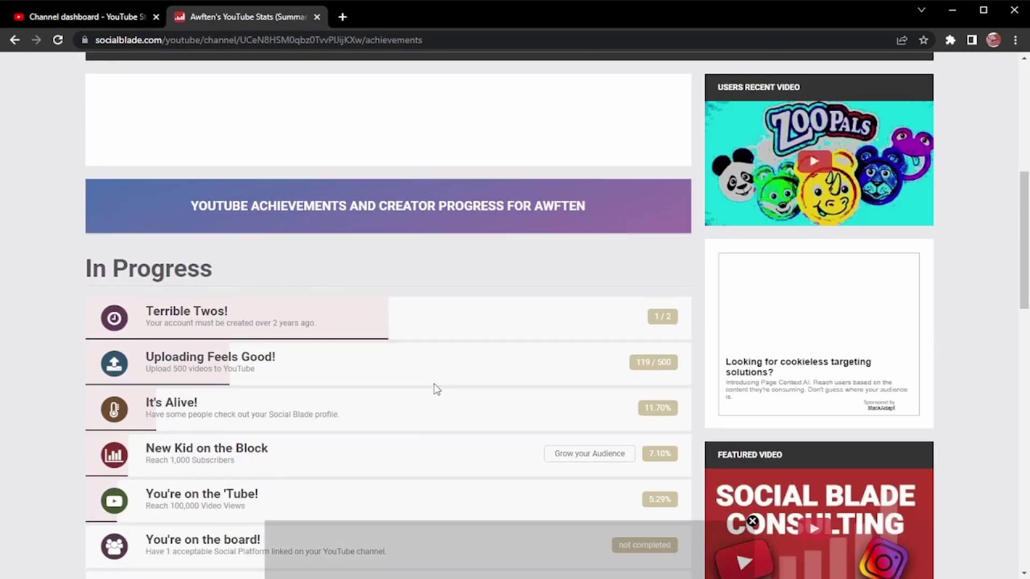
scroll(434, 388, "down", 4)
scroll(429, 383, "down", 2)
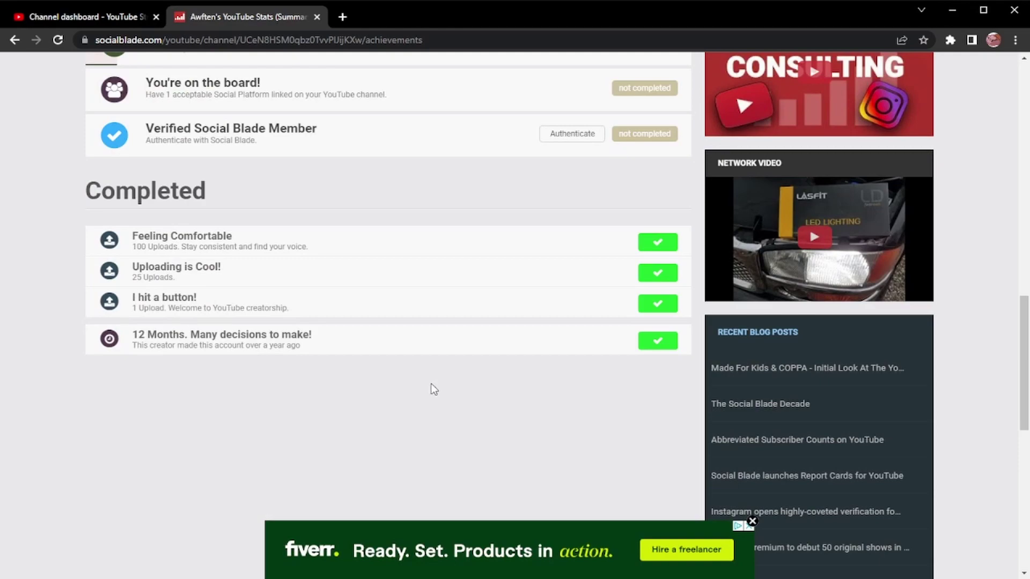
scroll(430, 387, "up", 8)
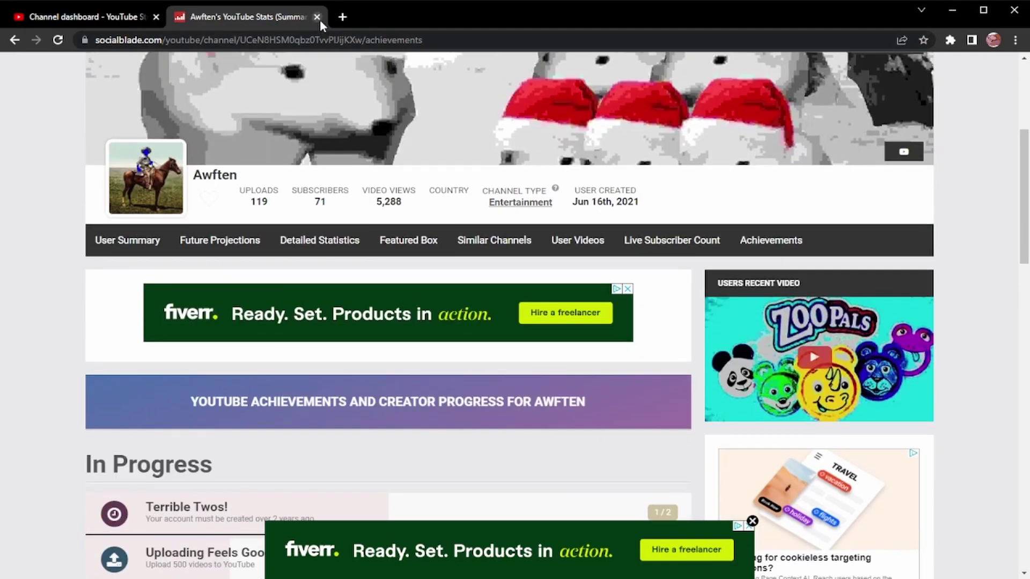
Close the Social Blade stats tab to return to the YouTube Studio dashboard
left_click(317, 18)
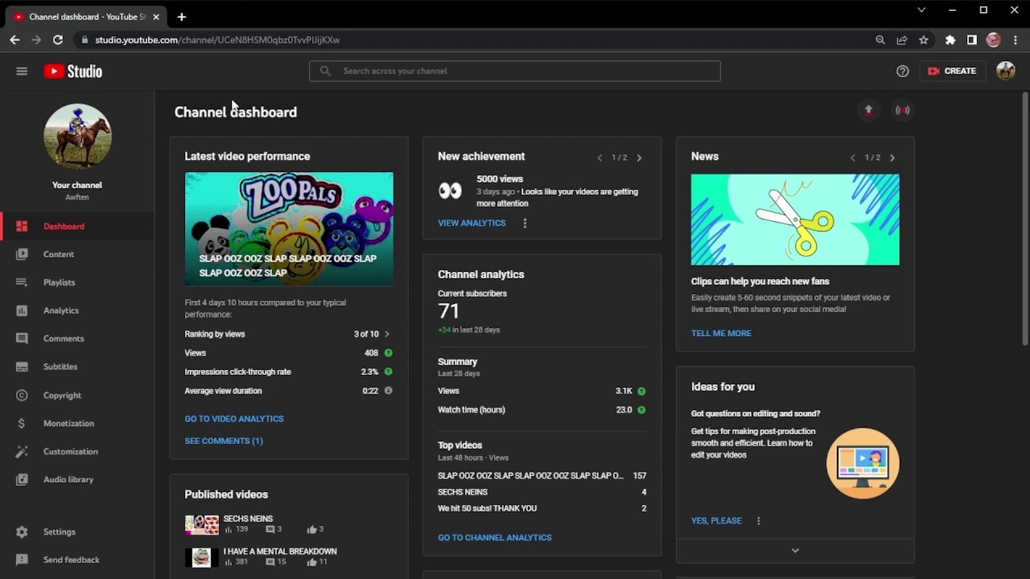
Go to your channel page and view SuperGodzillafanJustin's uploaded videos
left_click(1006, 74)
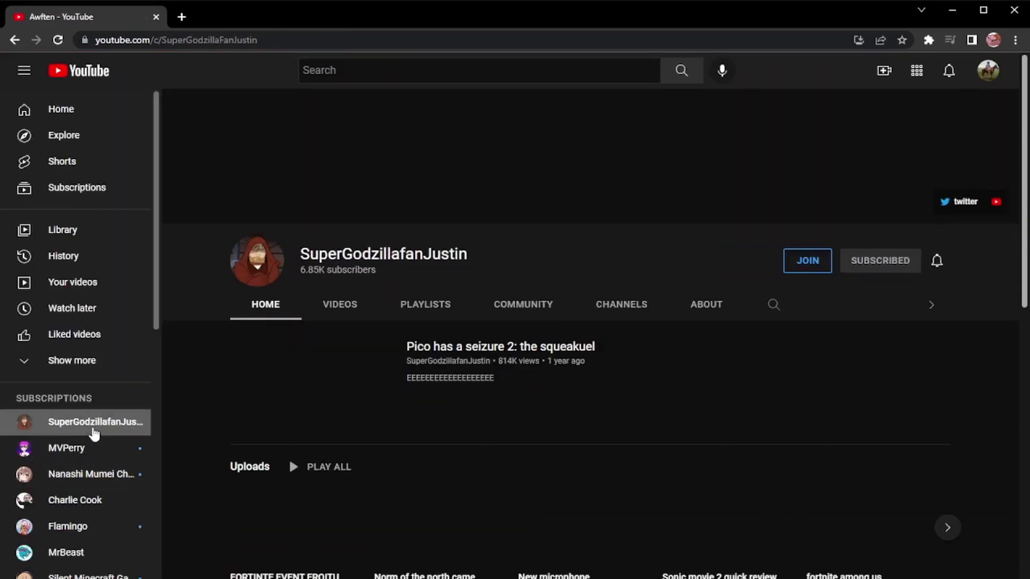
left_click(334, 308)
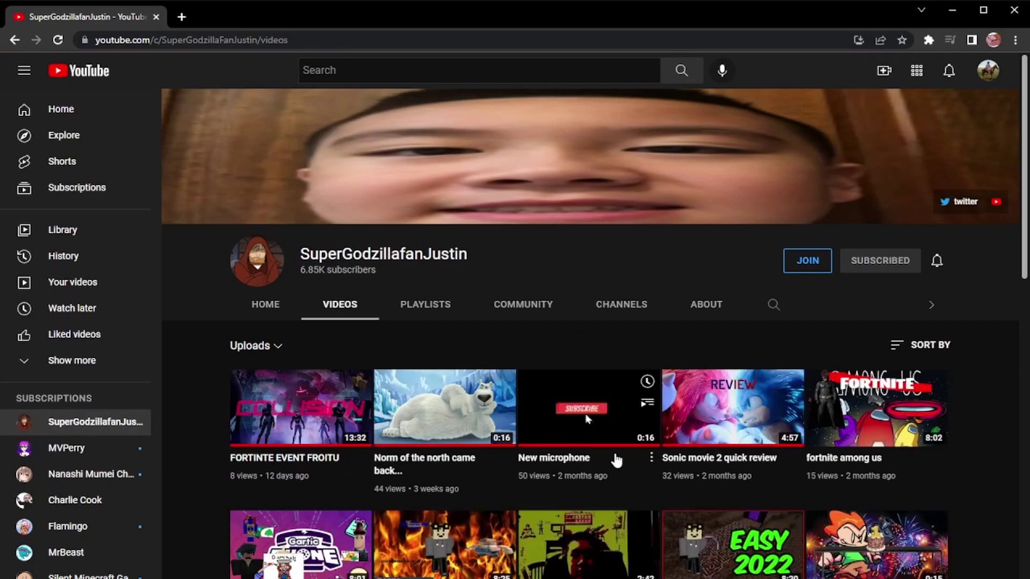
scroll(984, 391, "down", 5)
scroll(981, 385, "down", 4)
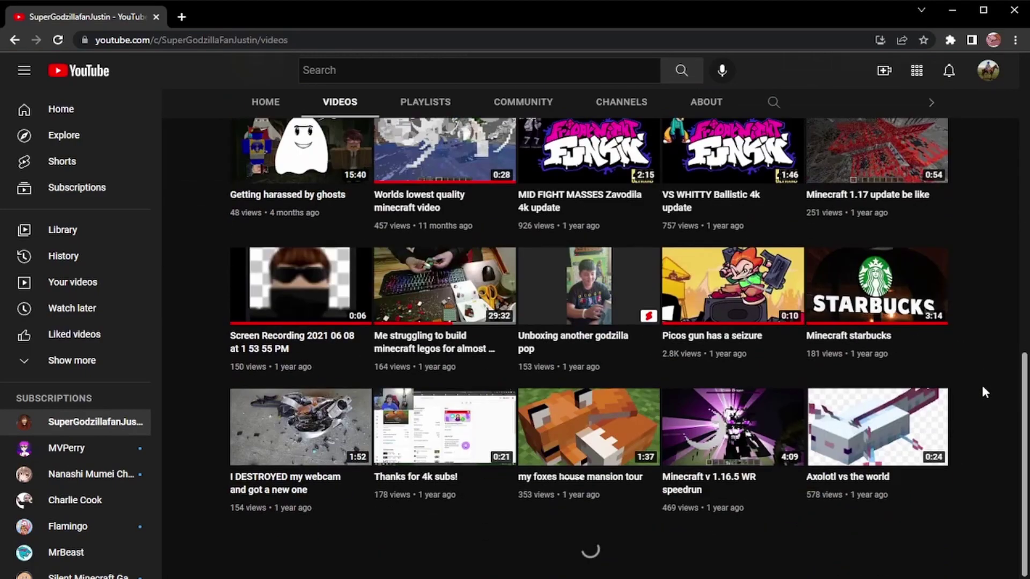
scroll(981, 387, "down", 4)
scroll(981, 386, "down", 5)
scroll(980, 387, "down", 1)
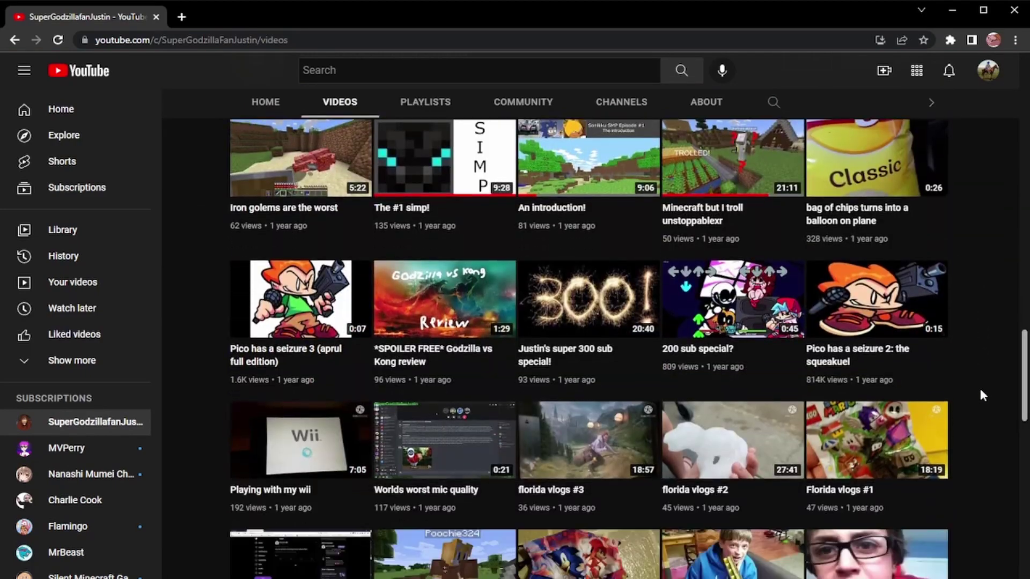
scroll(979, 386, "up", 3)
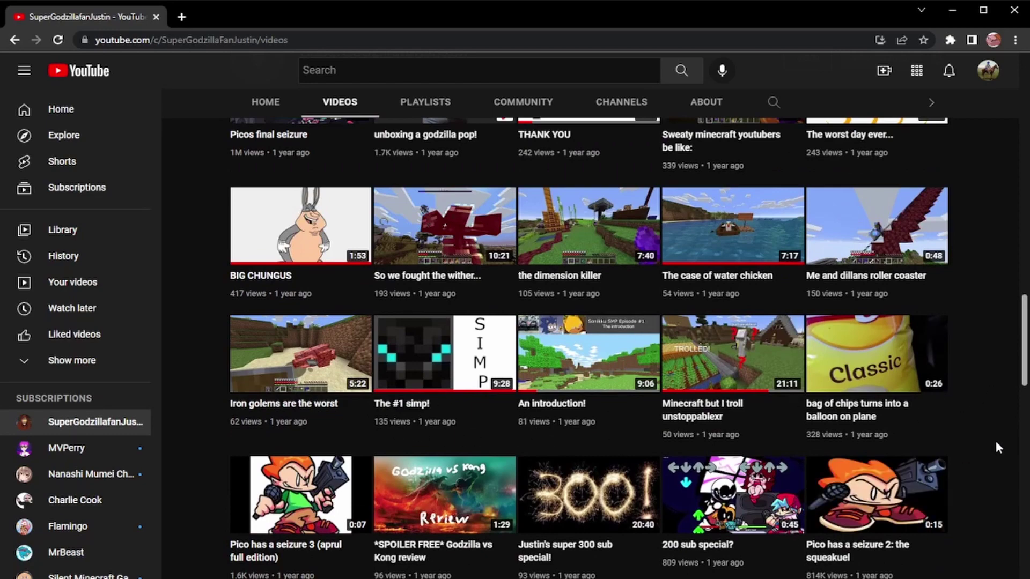
scroll(996, 442, "up", 1)
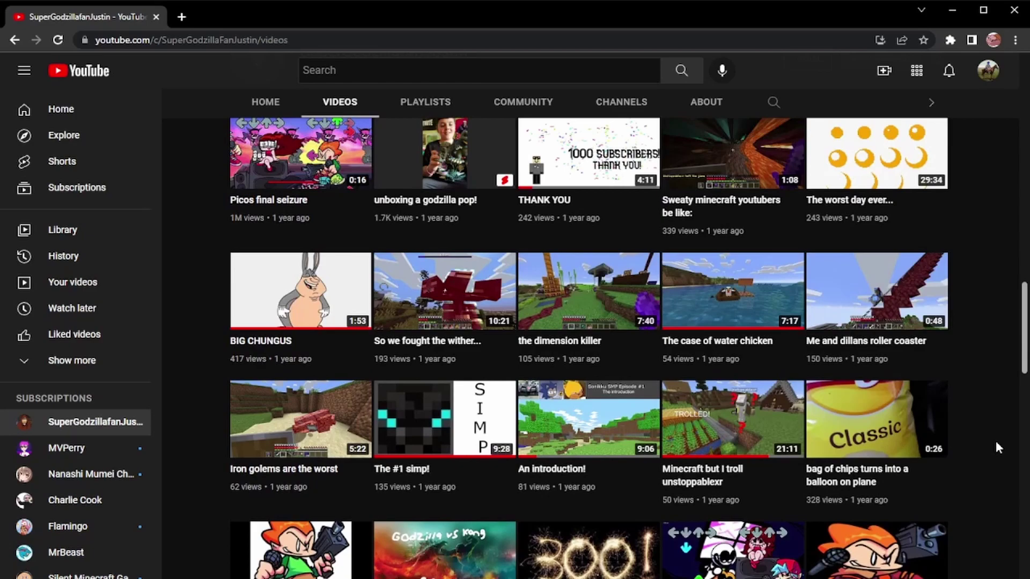
Play the Minecraft video 'The #1 simp!'
left_click(448, 436)
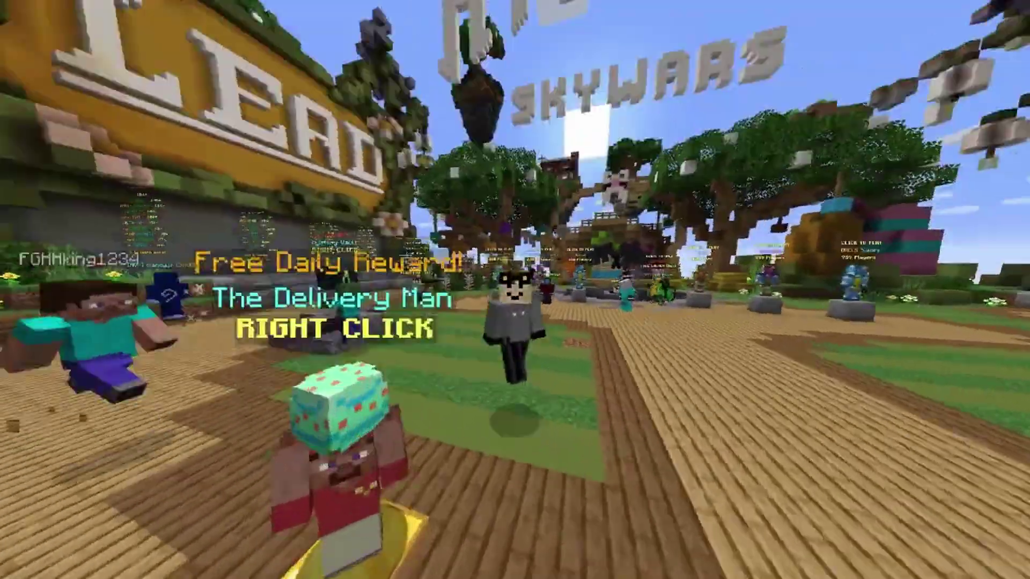
Pause 'The #1 simp!' at 1:04 of 9:27
key("space")
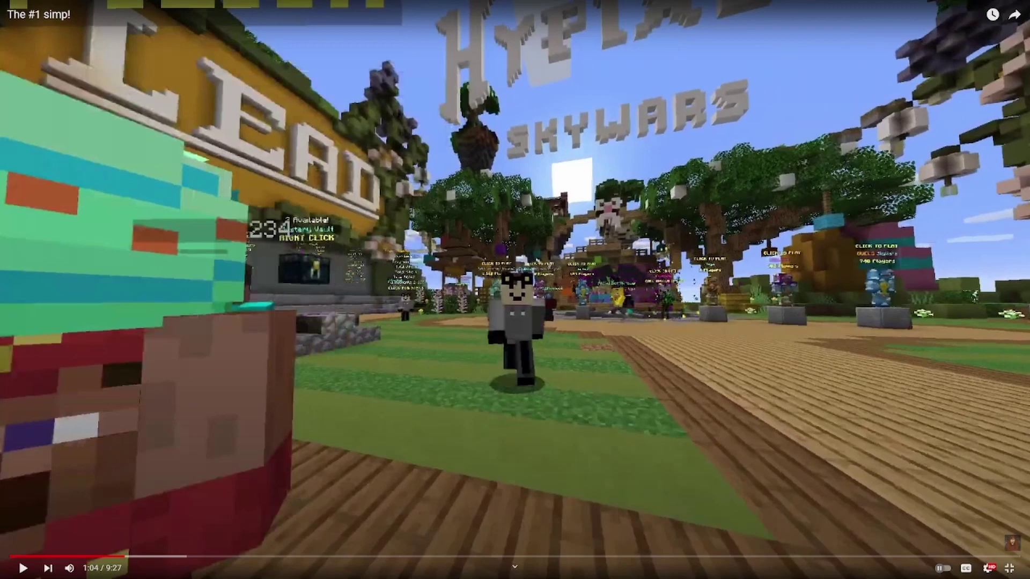